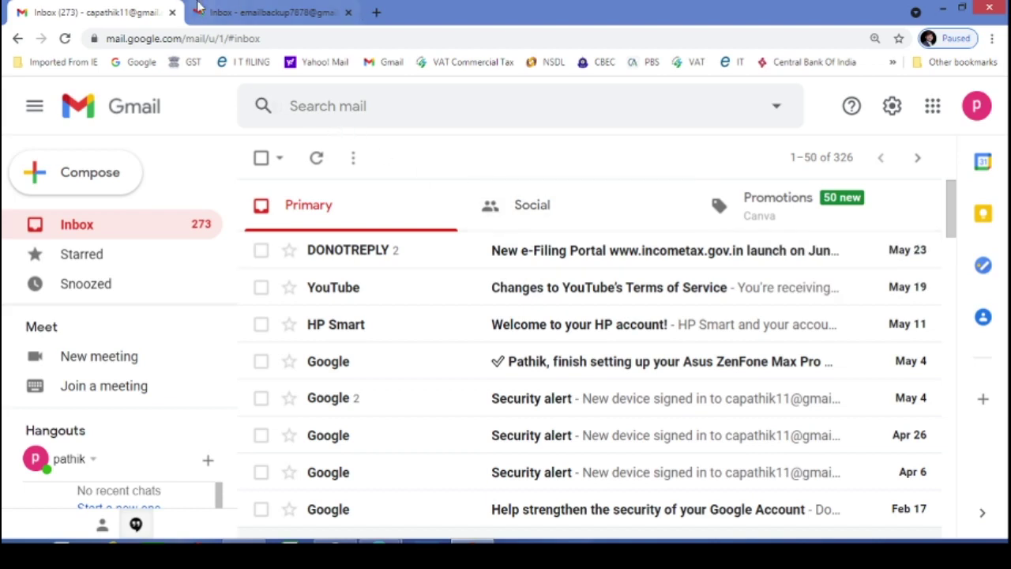
Check the backup account's inbox, then return to the main account's inbox
click(237, 12)
click(125, 14)
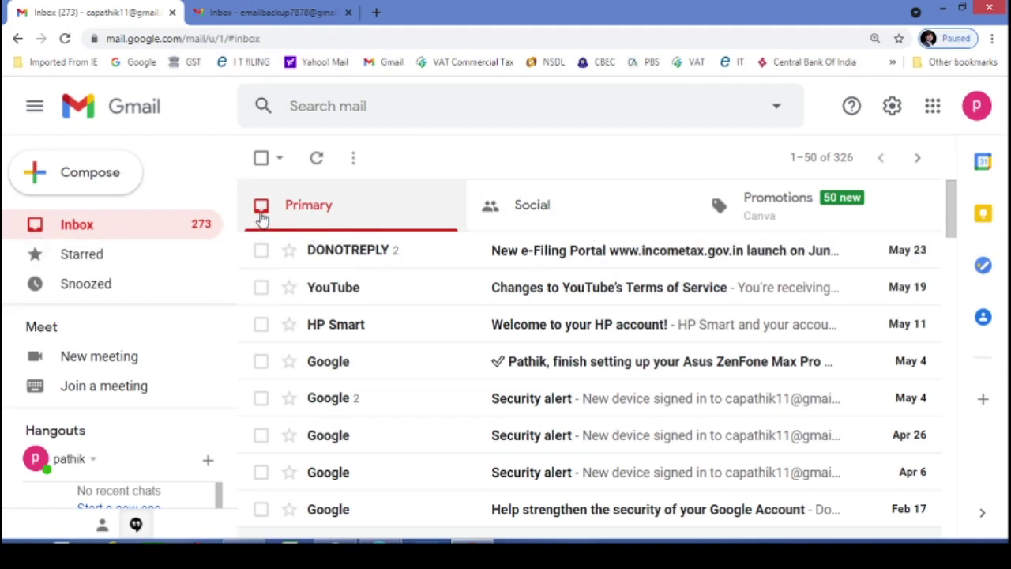
click(280, 14)
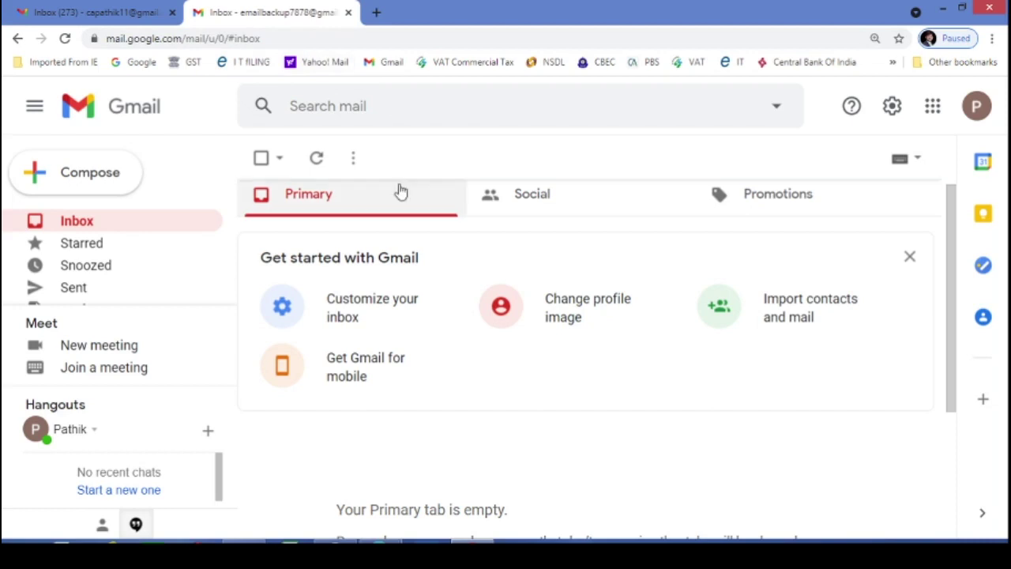
click(91, 14)
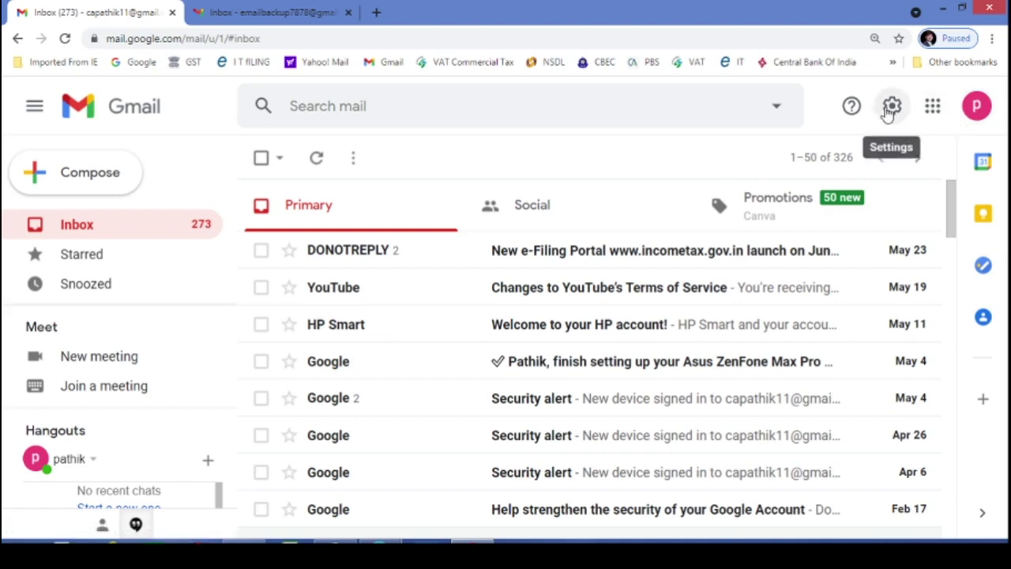
Open the Forwarding and POP/IMAP settings page and start adding a forwarding address
click(890, 111)
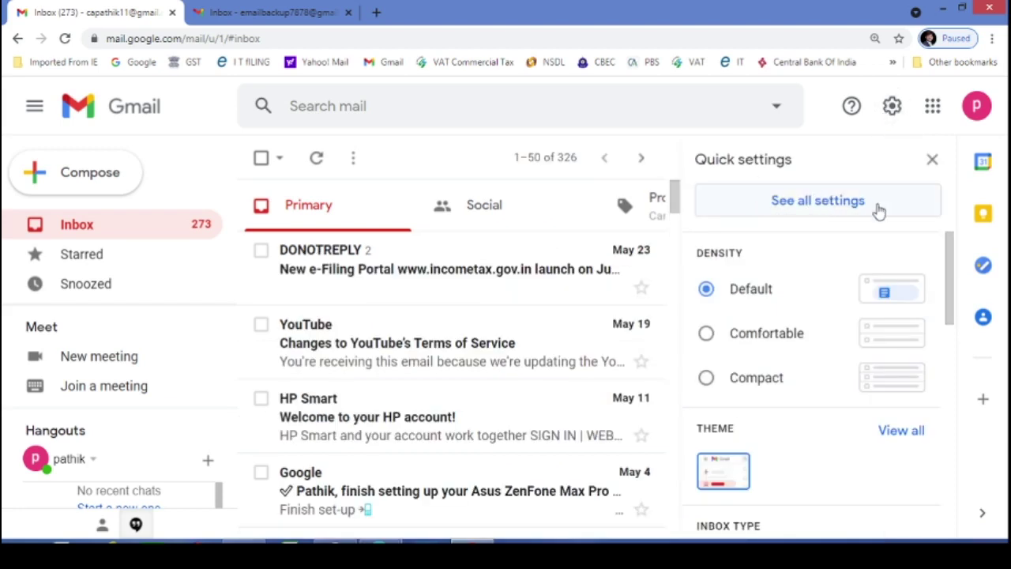
click(820, 207)
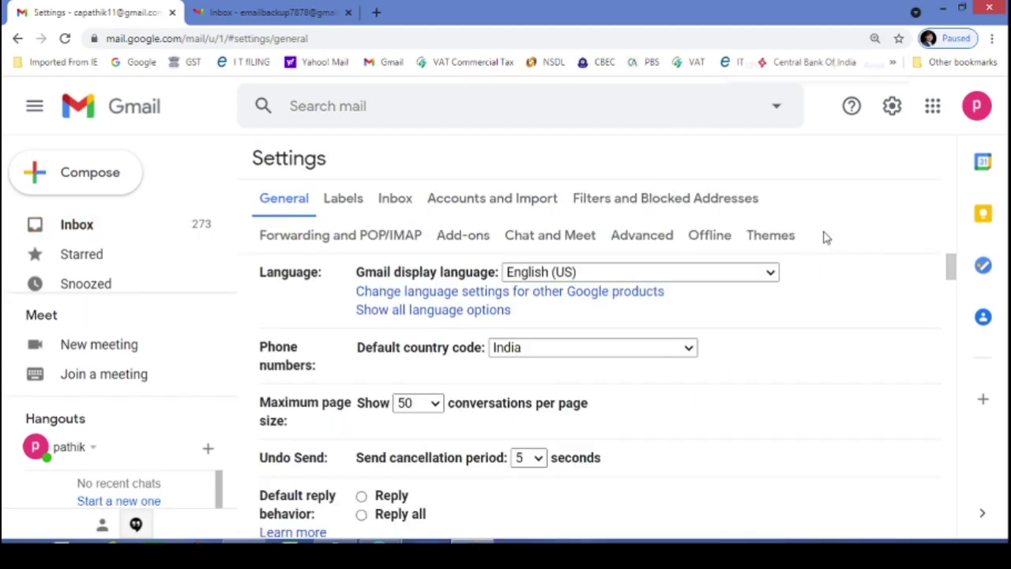
key(ctrl+minus)
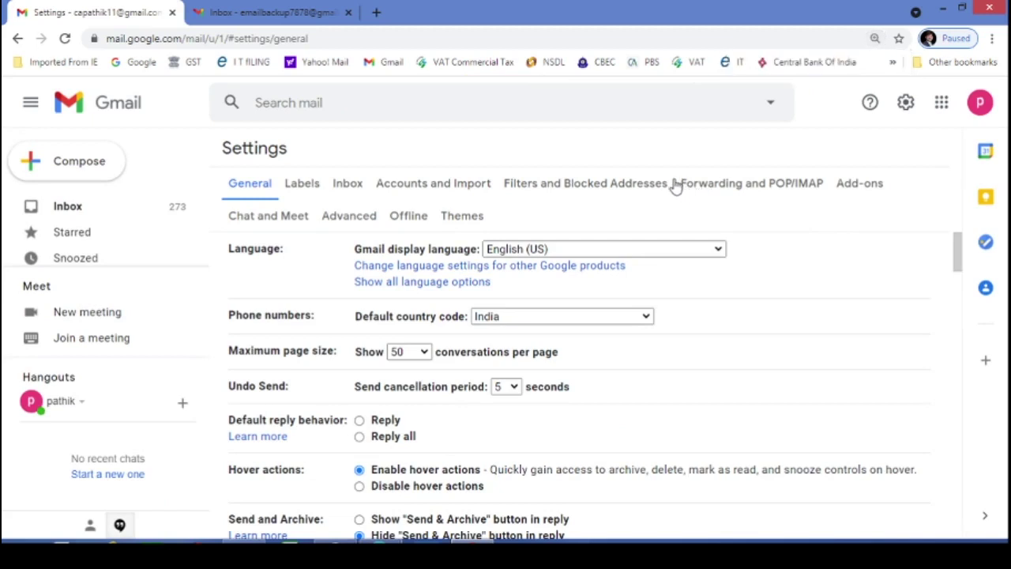
click(753, 185)
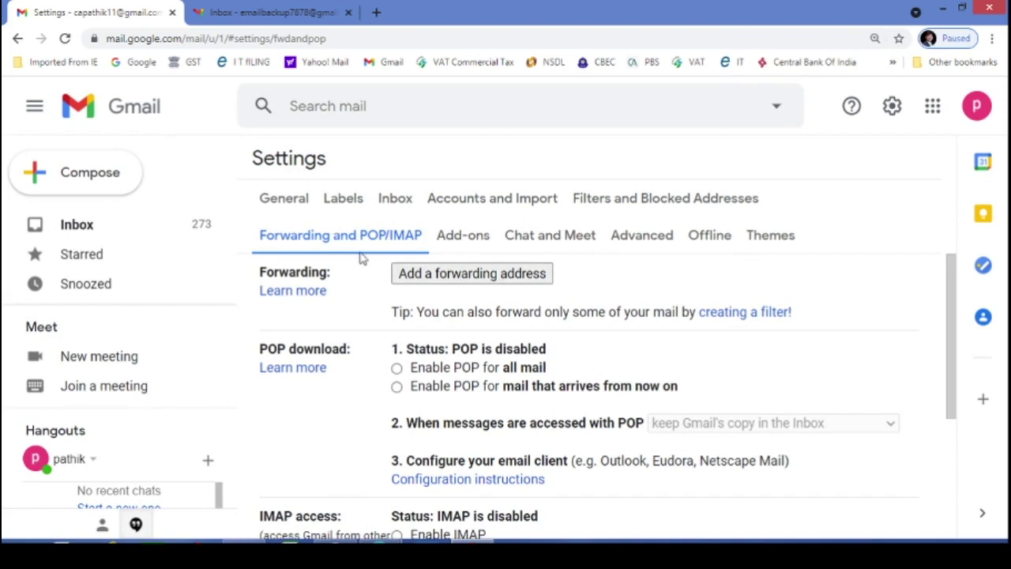
click(485, 279)
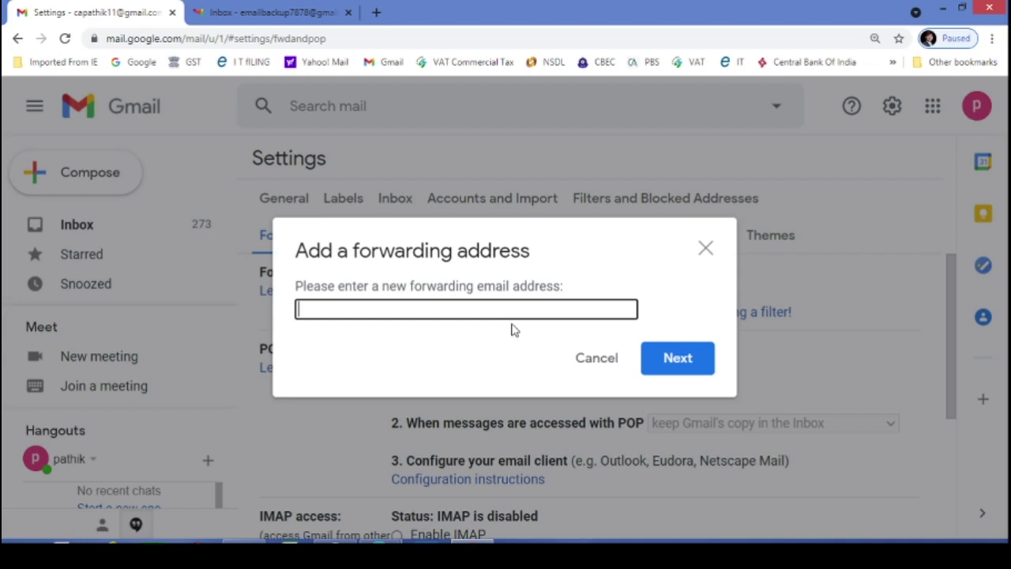
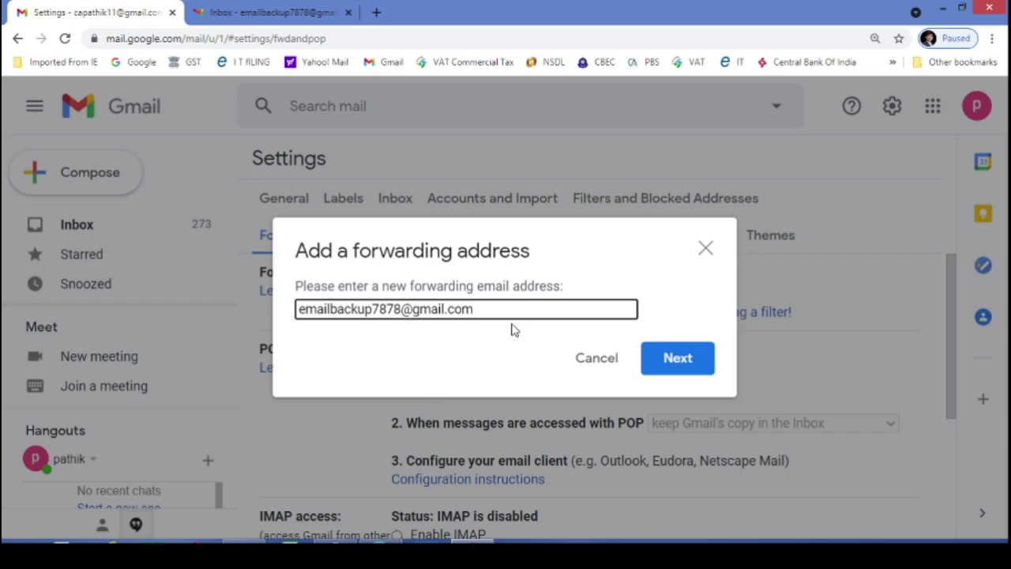
Enter the backup Gmail address as the forwarding target and confirm sending it a verification code
click(688, 363)
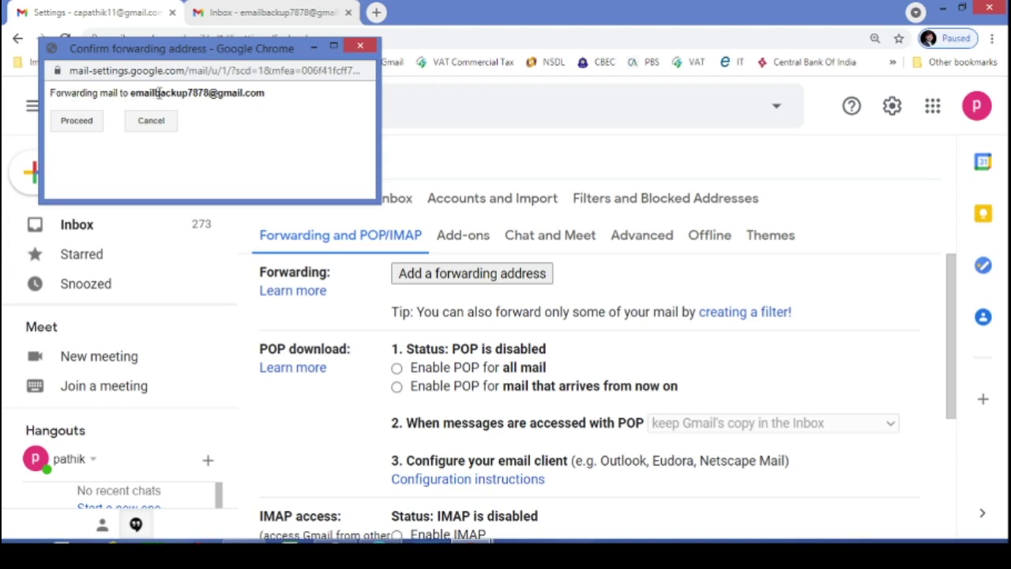
click(75, 123)
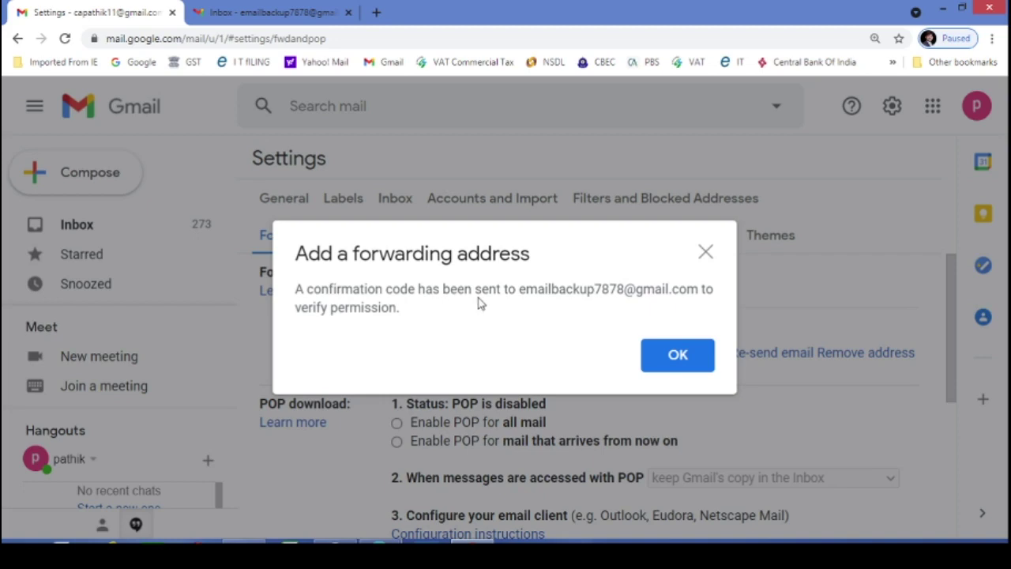
click(678, 356)
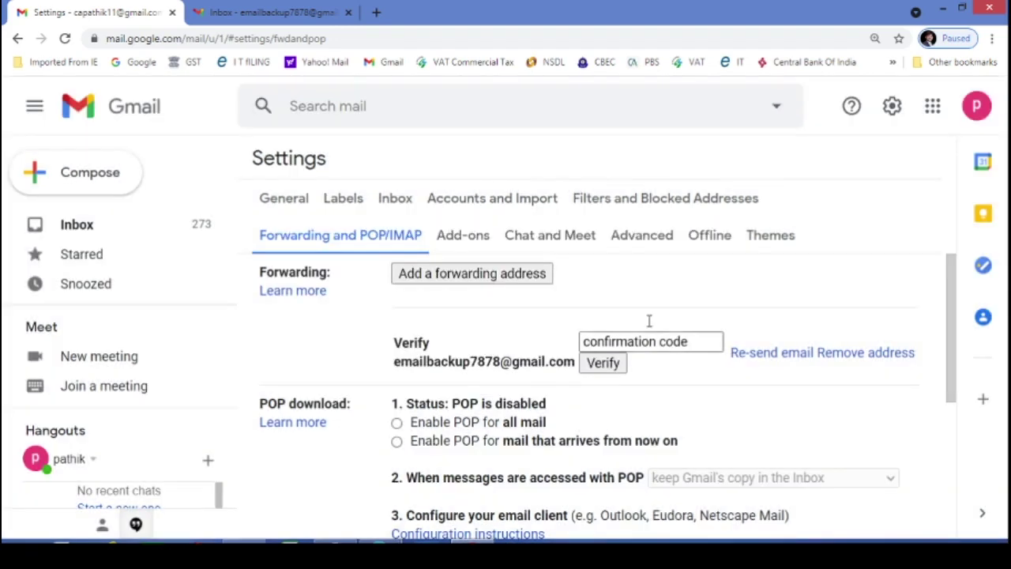
In the backup inbox, open the Gmail Forwarding Confirmation email and approve the forwarding request
click(257, 14)
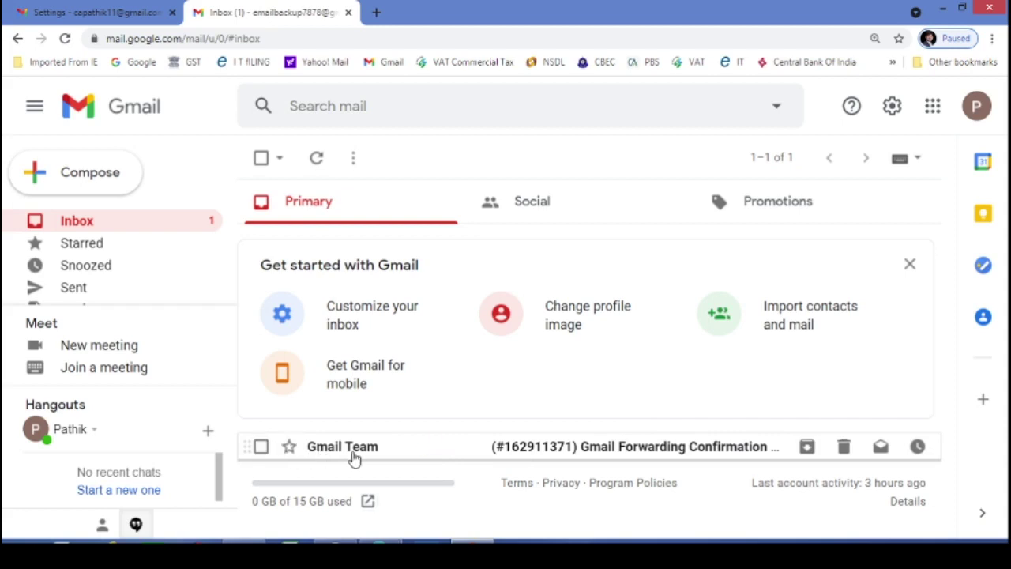
click(644, 449)
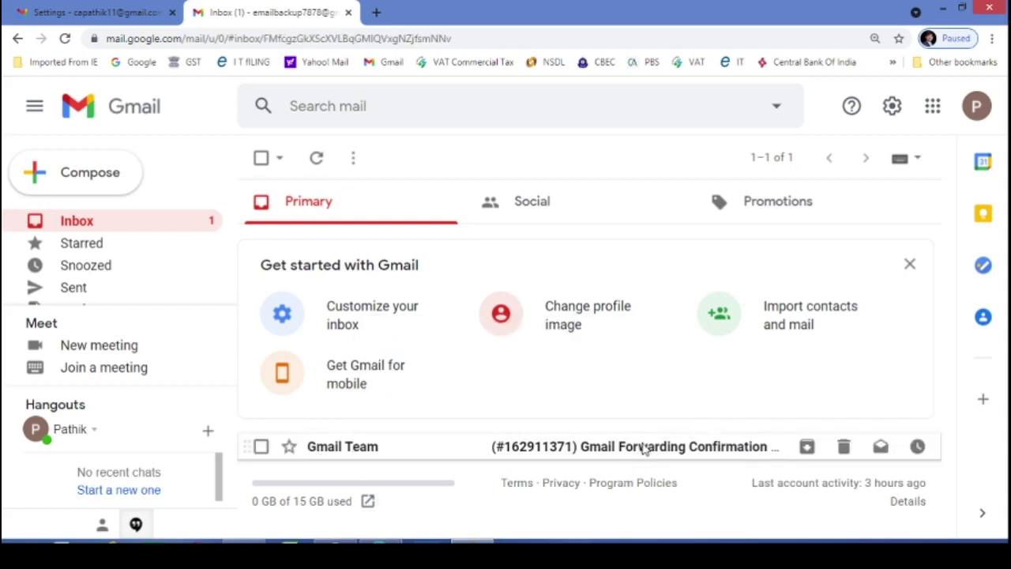
scroll(646, 448, down, 1)
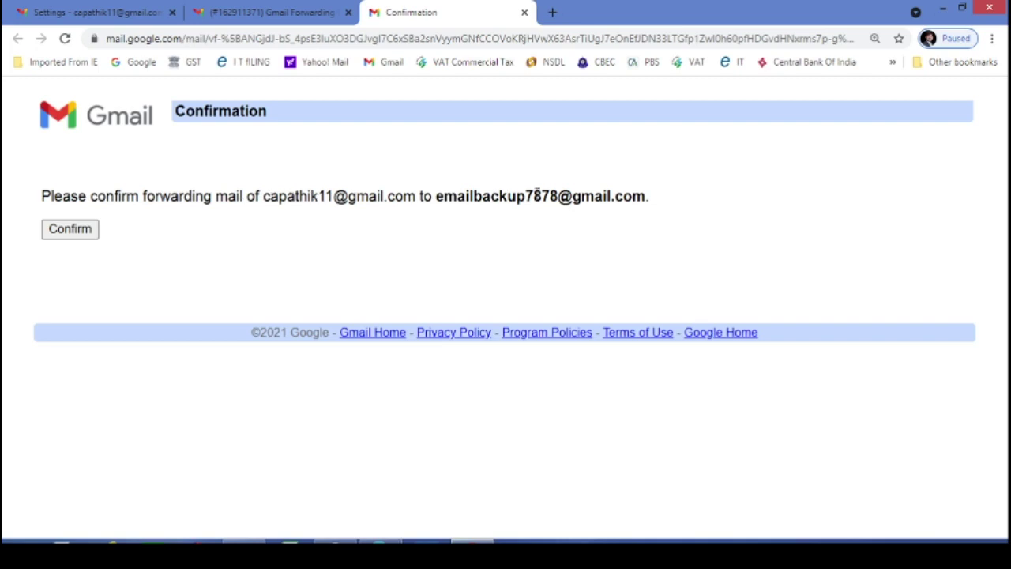
click(67, 230)
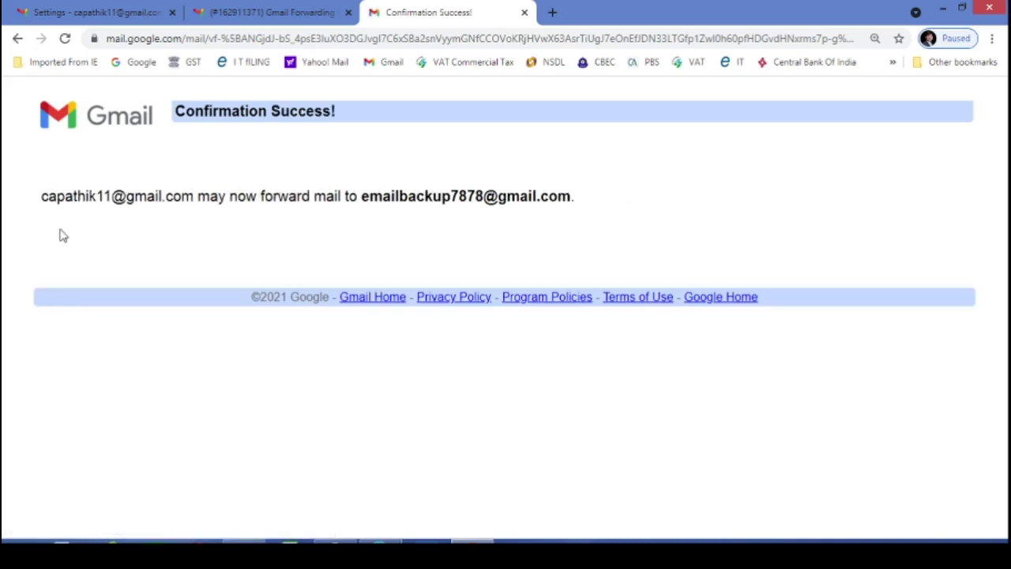
click(525, 13)
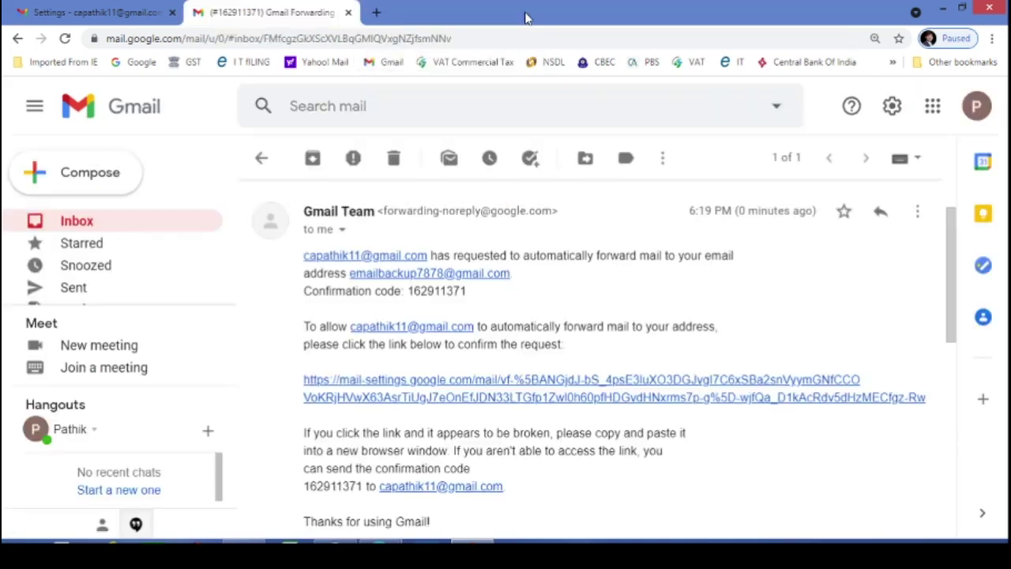
Reload the main account's forwarding settings and select forwarding incoming mail to the backup address
click(103, 14)
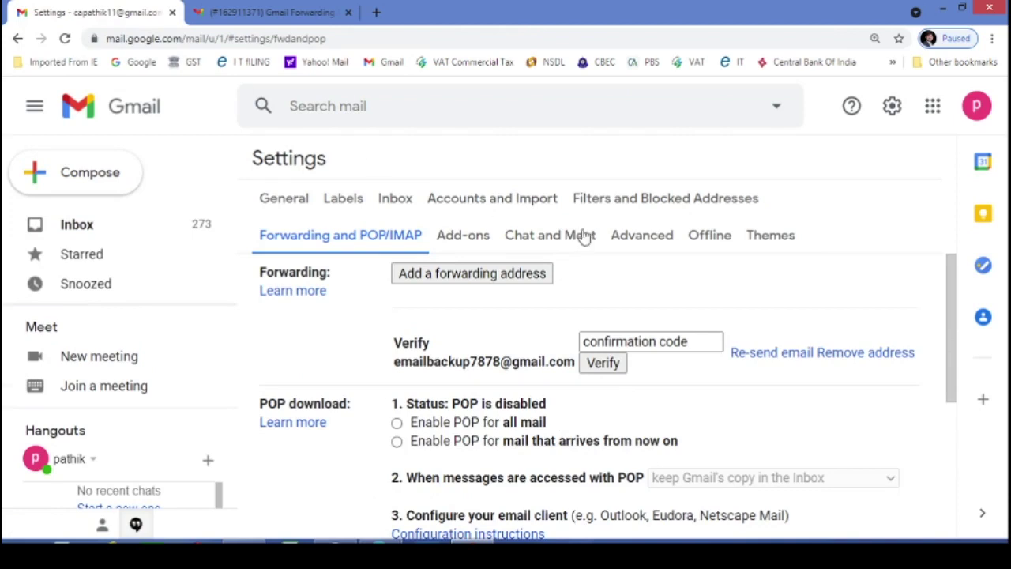
scroll(824, 305, down, 3)
scroll(824, 304, down, 1)
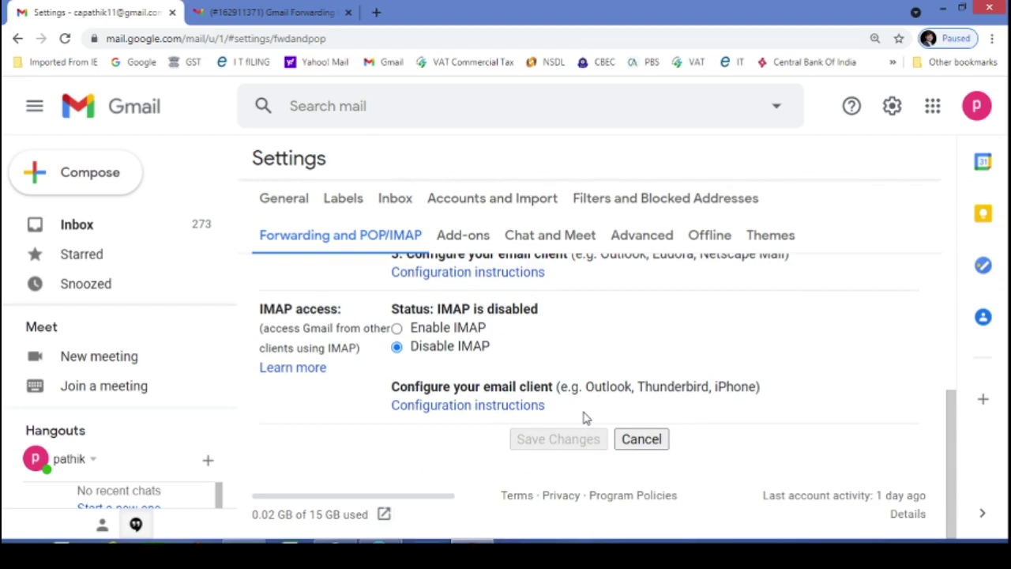
scroll(584, 412, up, 4)
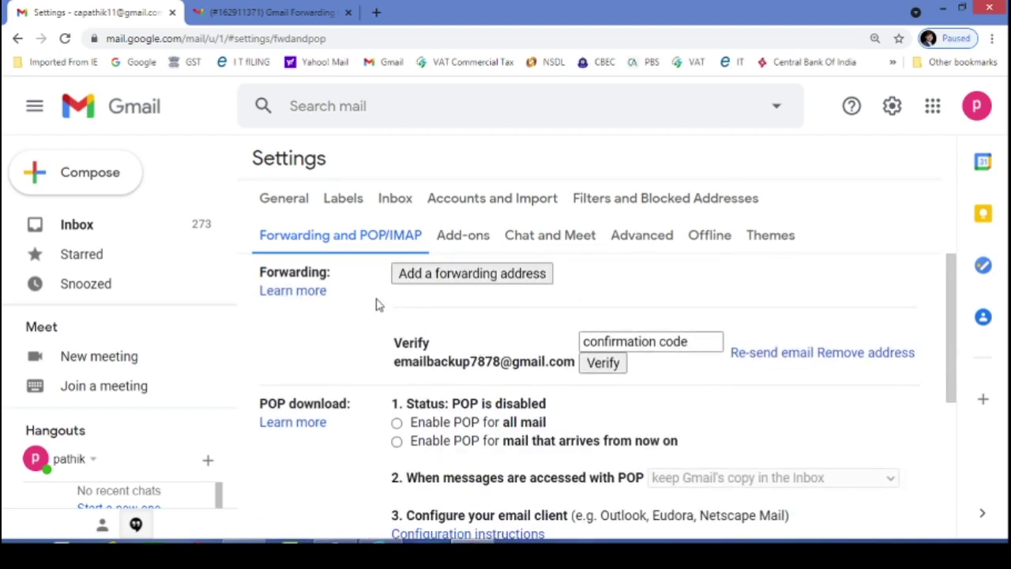
click(64, 39)
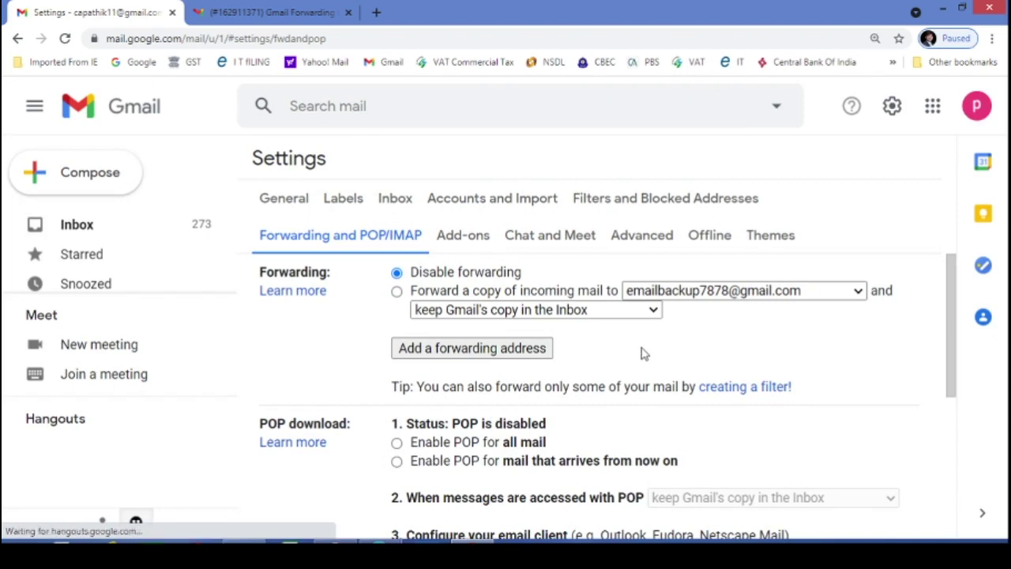
scroll(641, 353, down, 4)
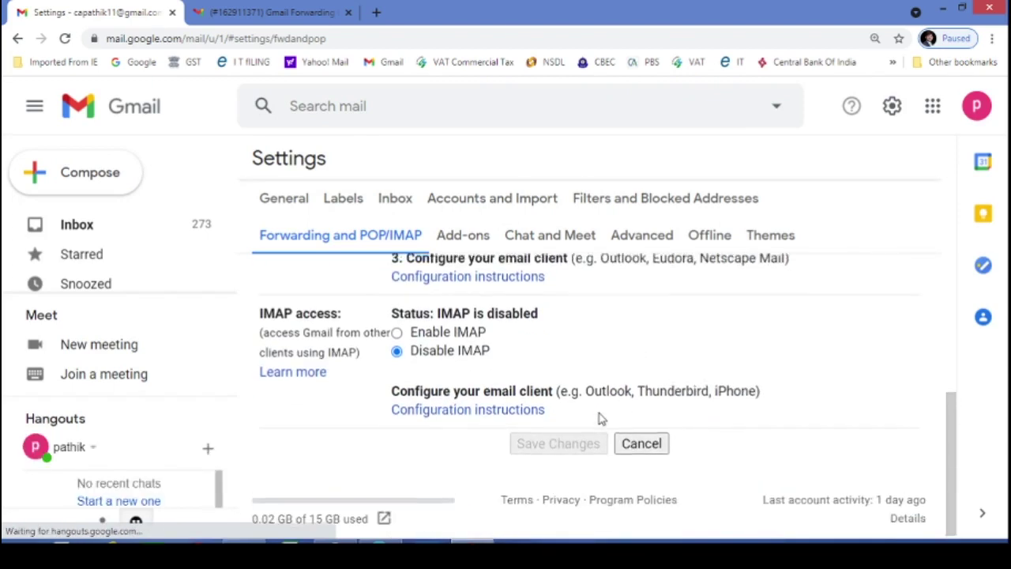
scroll(599, 417, up, 4)
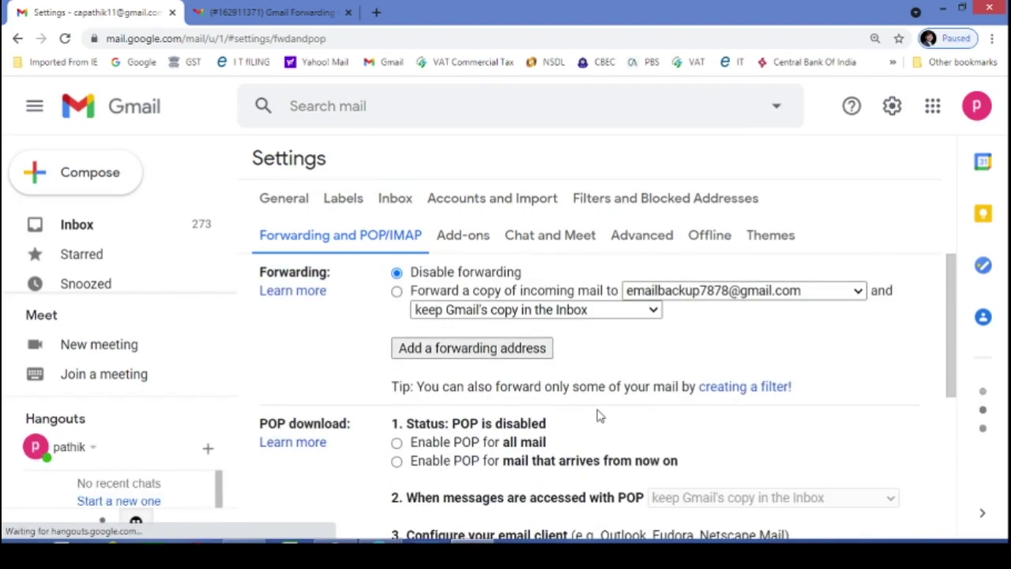
click(396, 291)
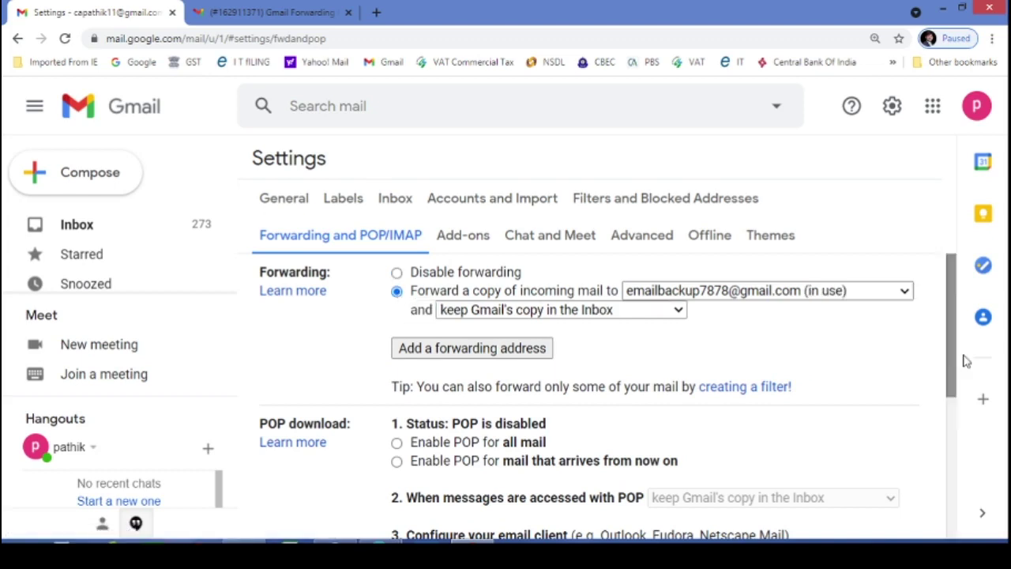
drag(949, 316, 944, 319)
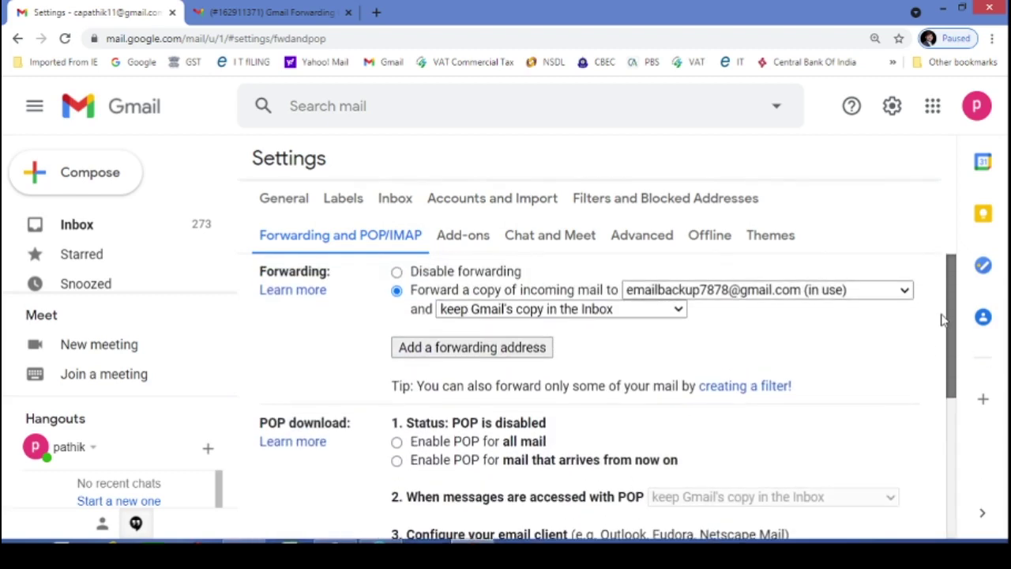
click(681, 312)
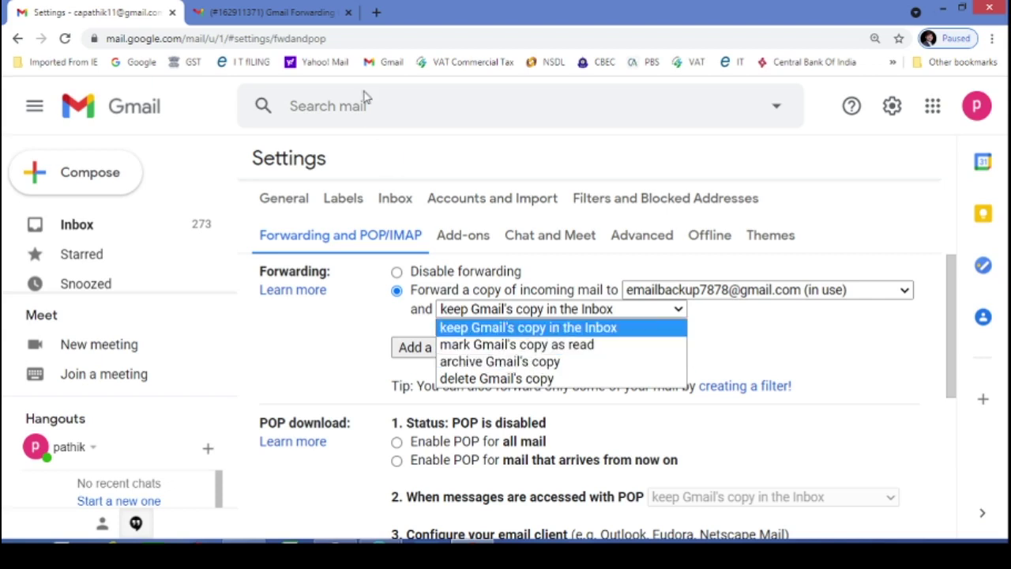
click(261, 14)
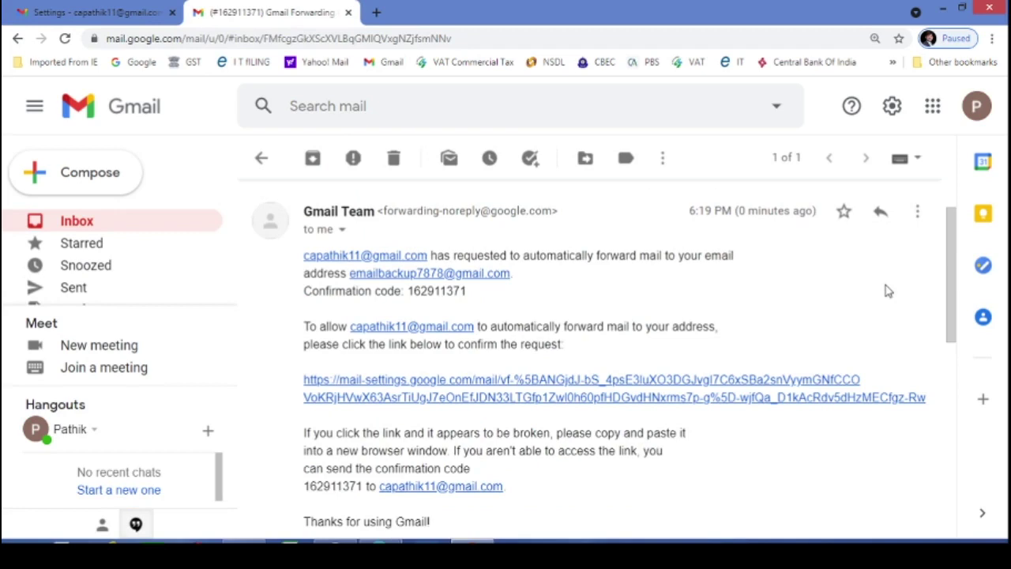
click(85, 13)
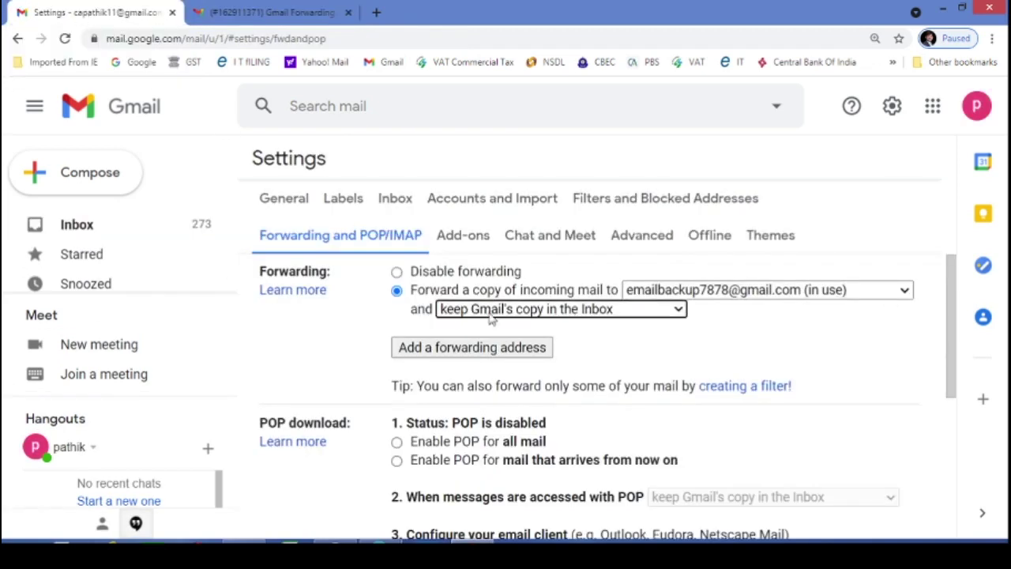
click(567, 310)
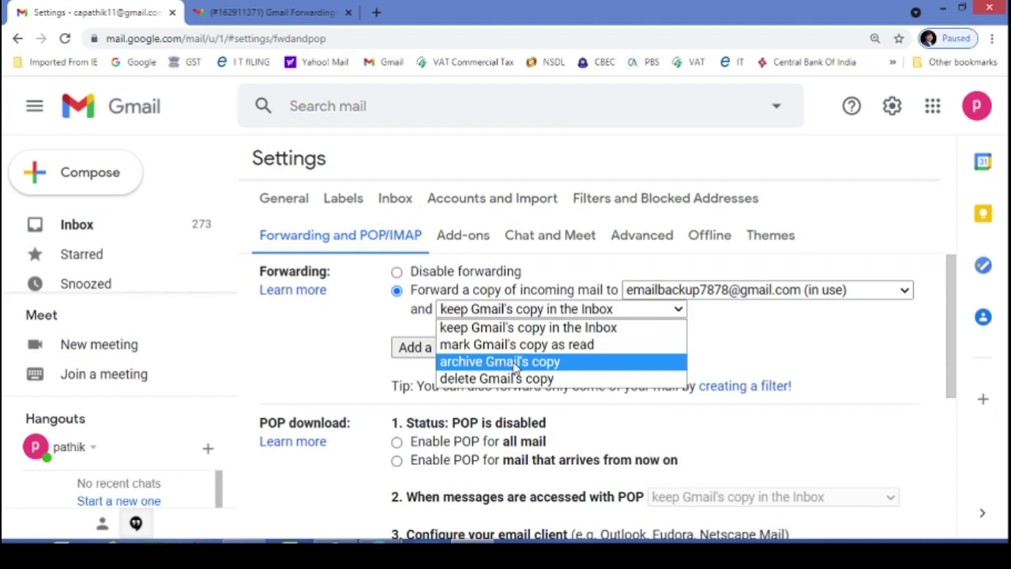
click(485, 327)
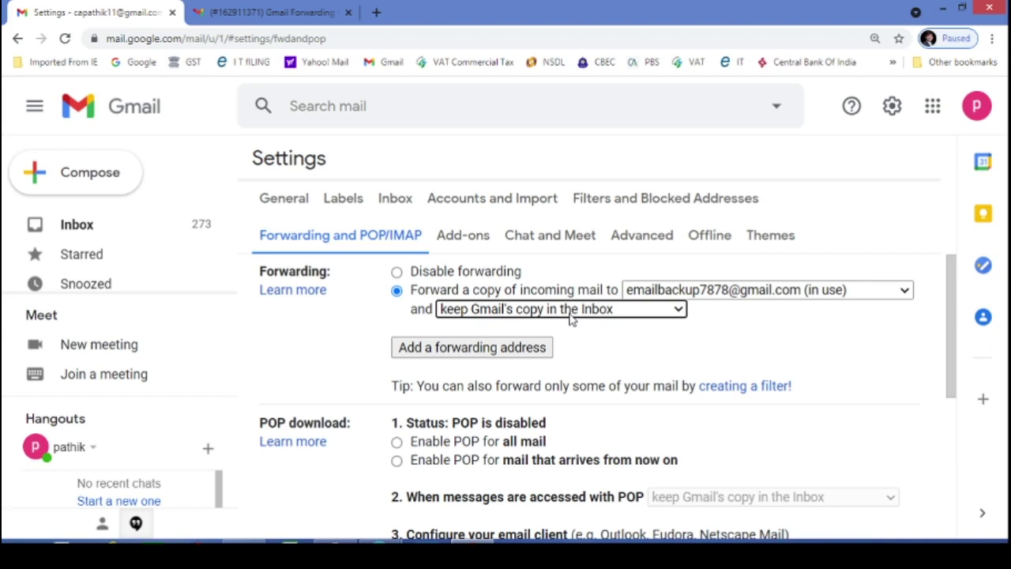
click(267, 11)
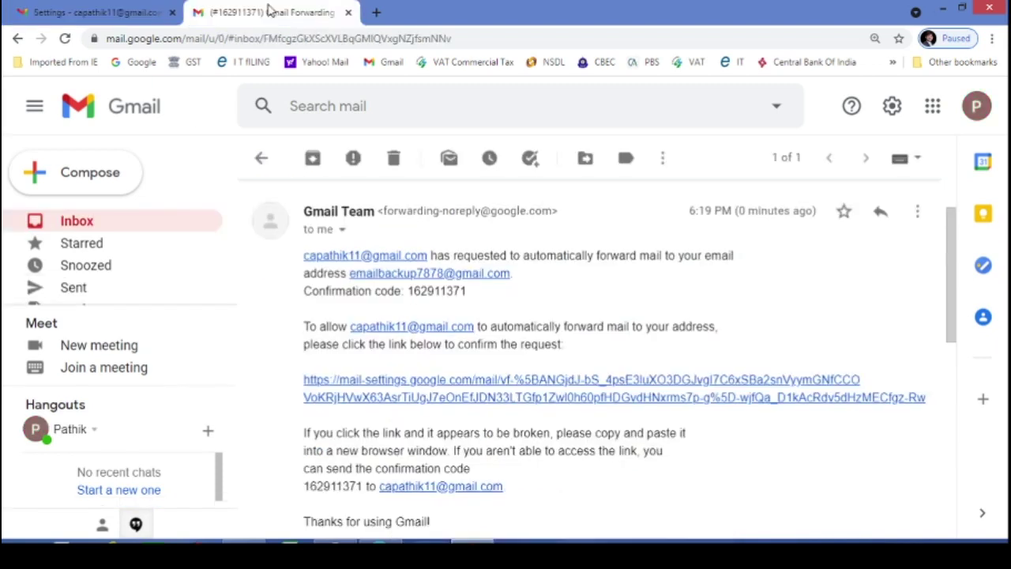
click(83, 14)
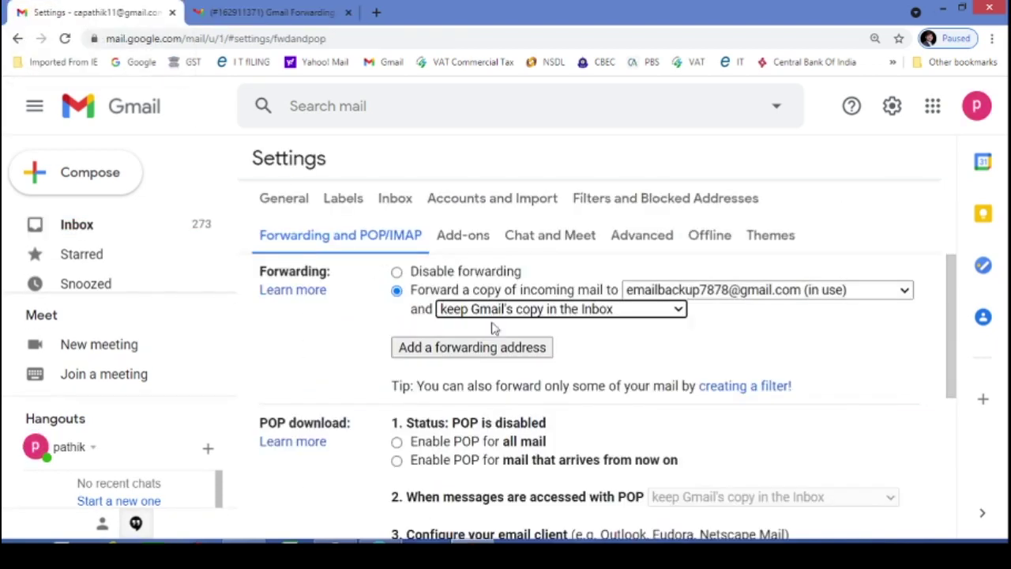
click(719, 391)
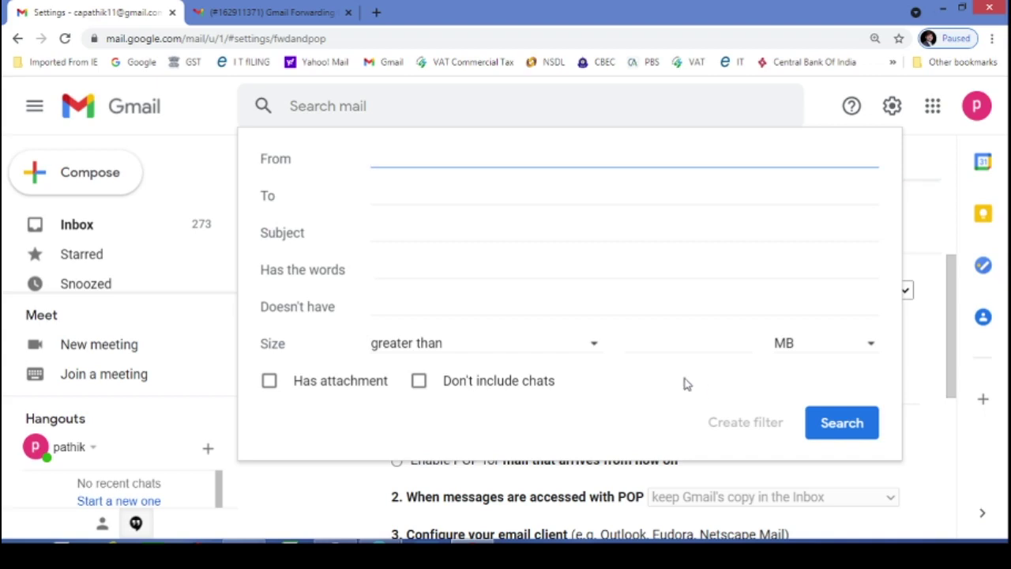
click(387, 269)
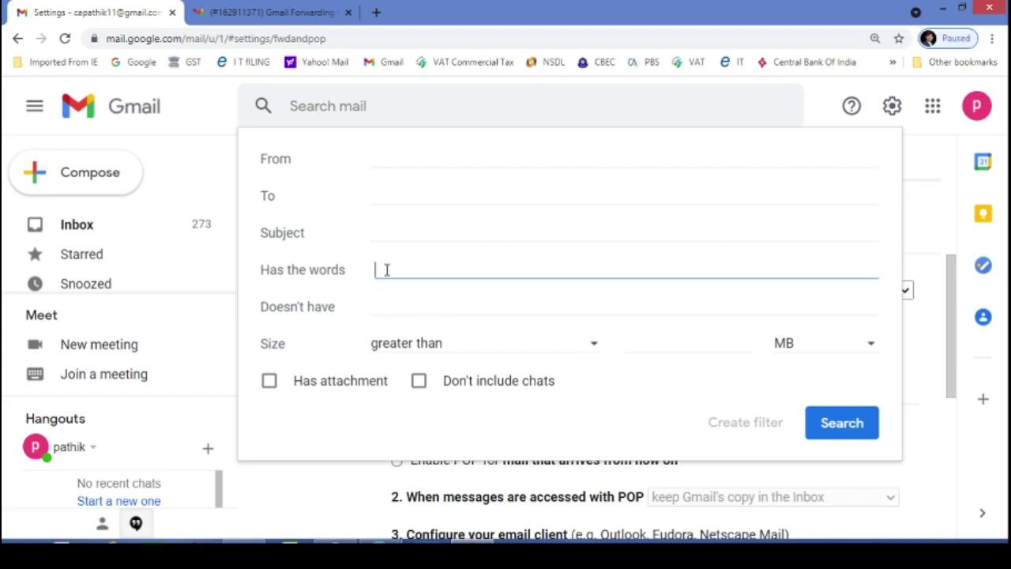
text(stock )
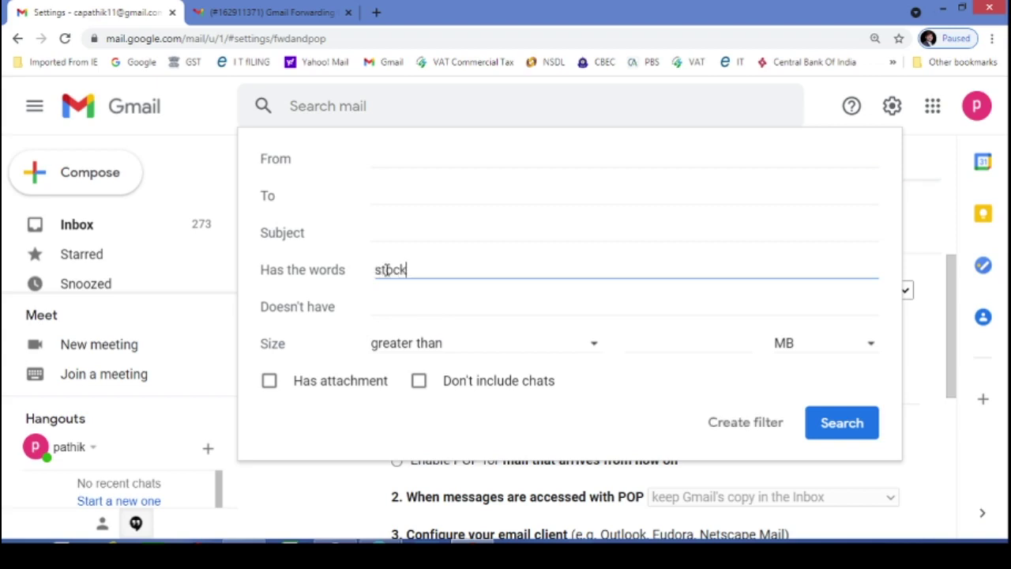
text(market)
key(Escape)
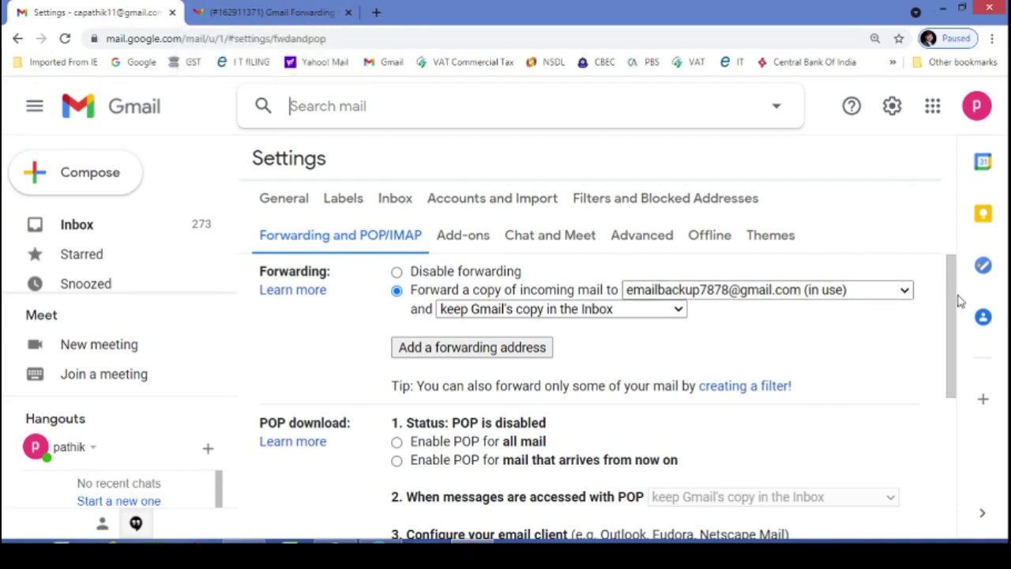
Save the Forwarding and POP/IMAP settings so mail forwards to the backup address
drag(959, 294, 939, 441)
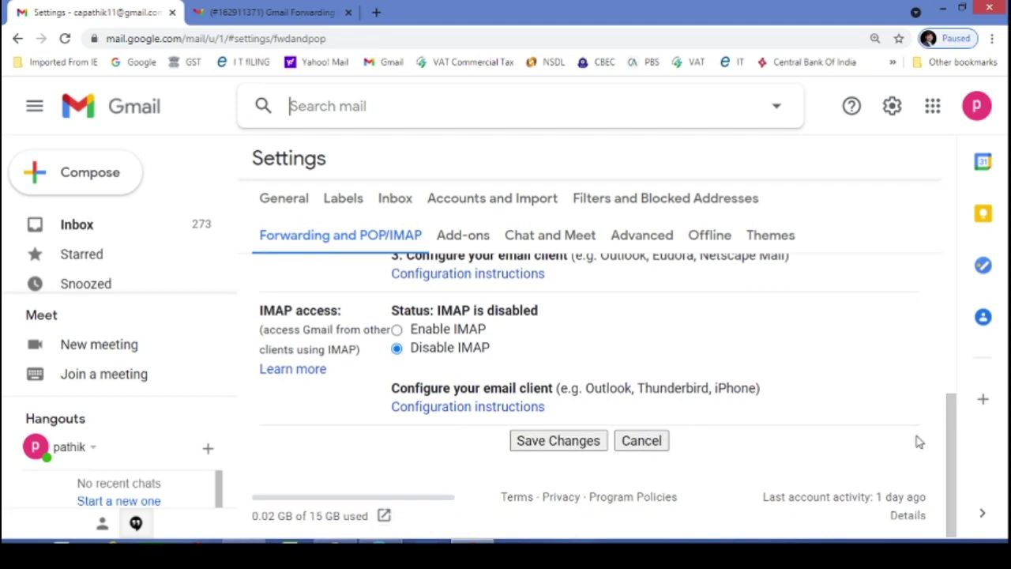
click(555, 442)
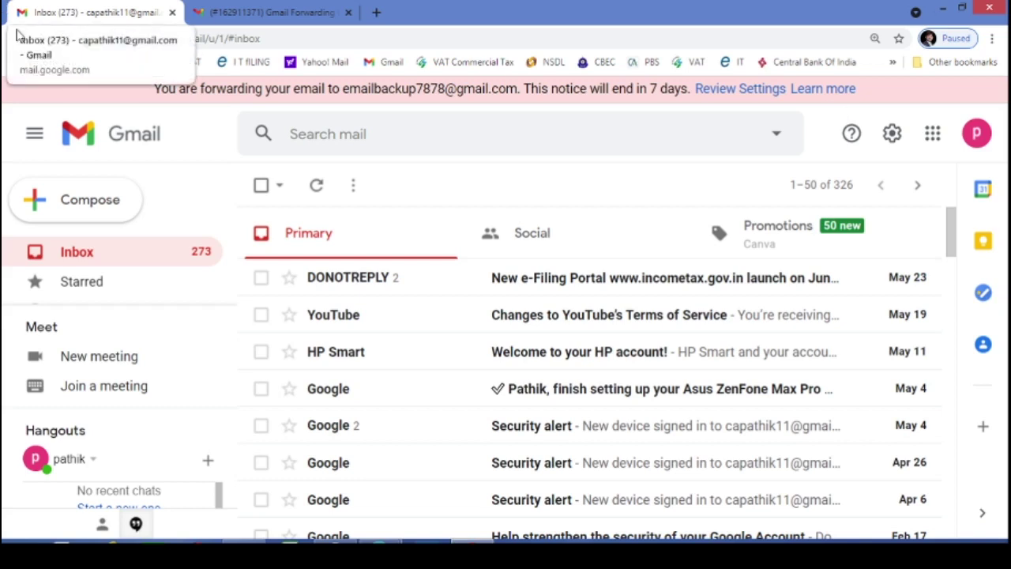
Reopen the Forwarding and POP/IMAP settings and select Disable forwarding
click(892, 134)
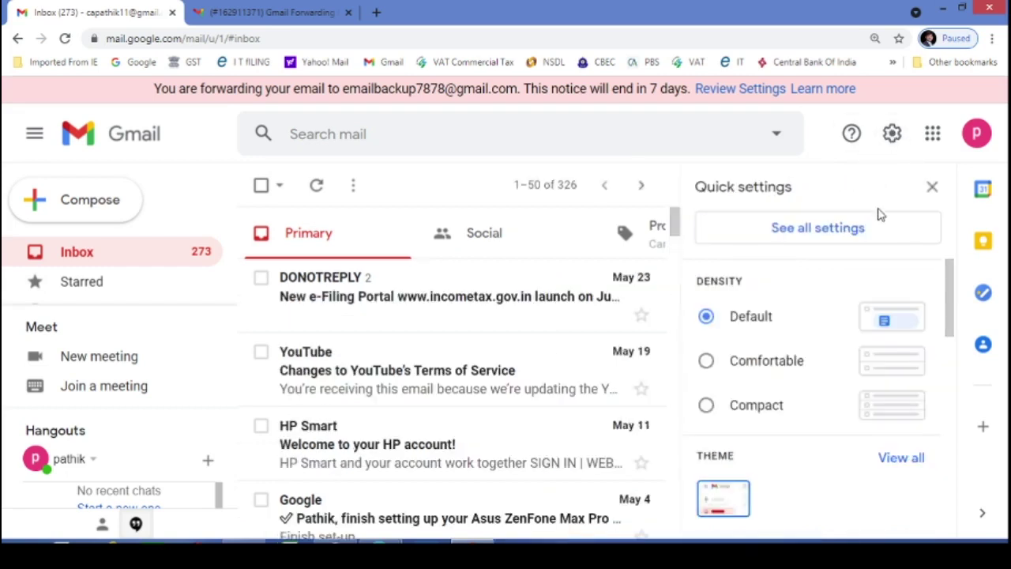
click(798, 237)
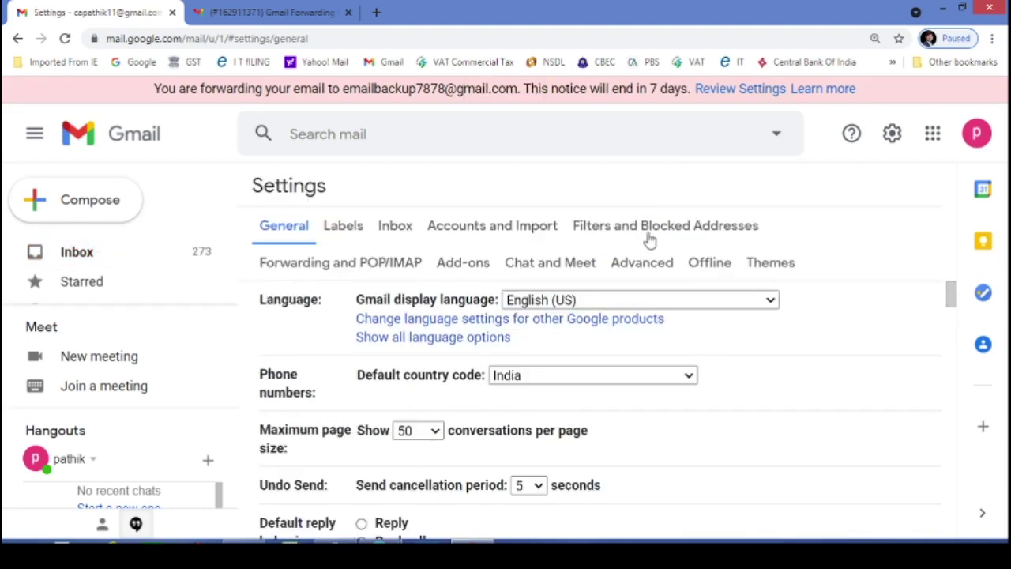
key(ctrl+plus)
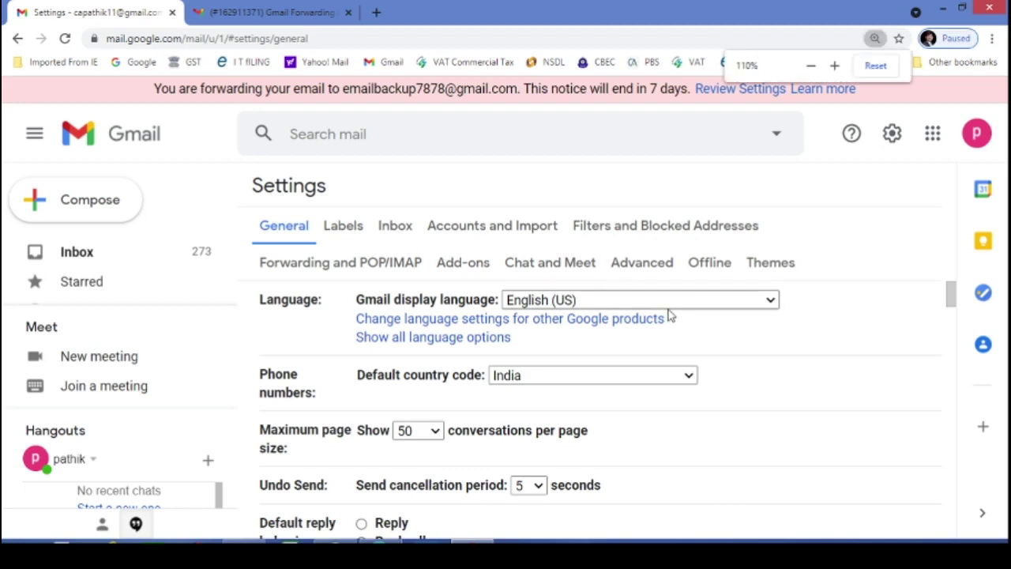
key(ctrl+minus)
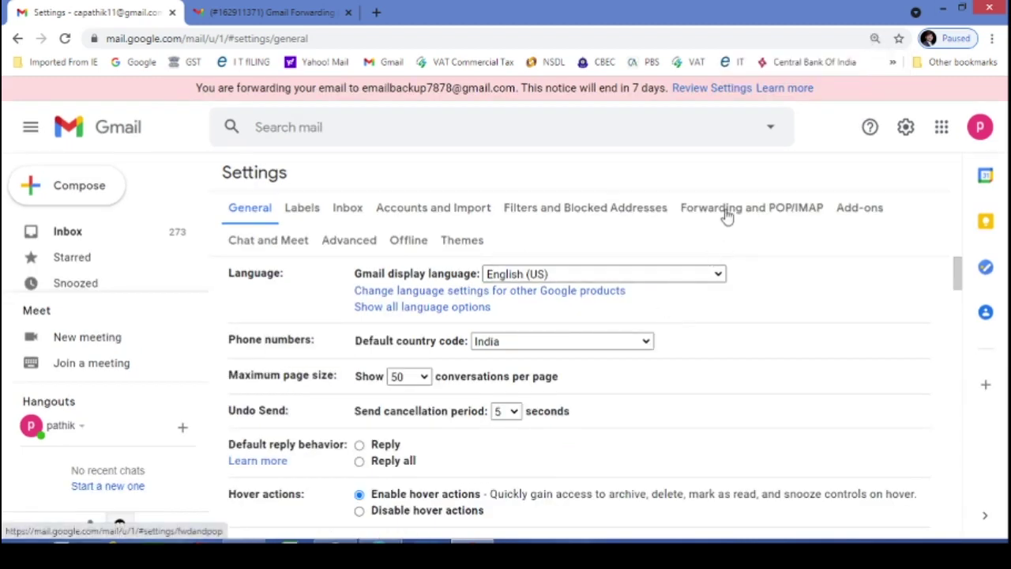
click(727, 214)
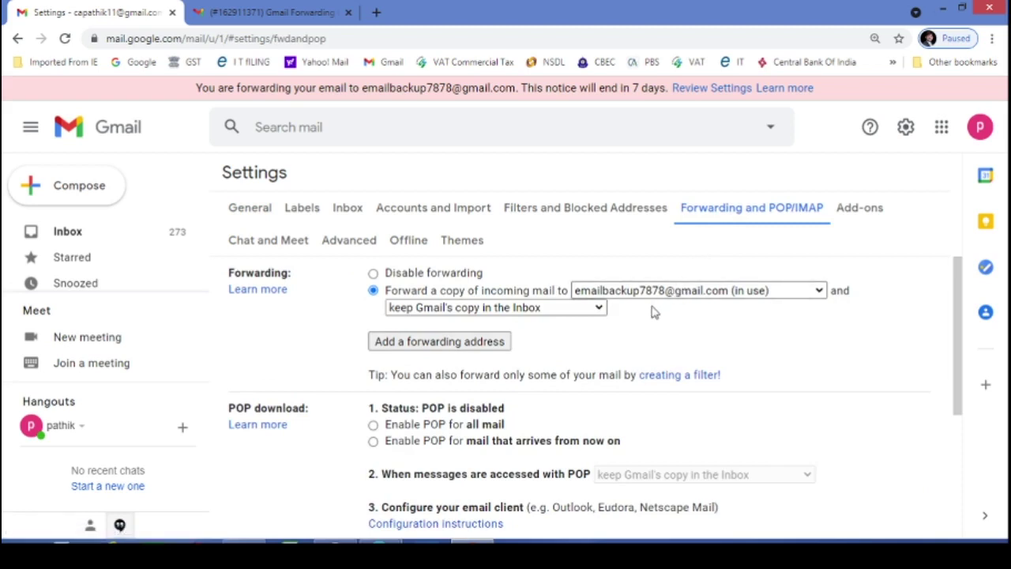
key(ctrl+plus)
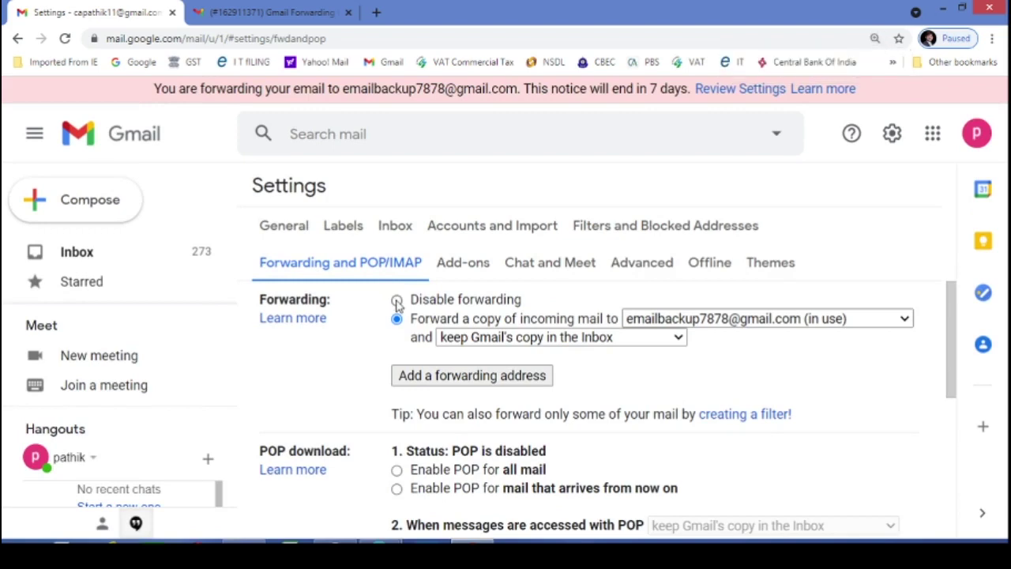
click(397, 301)
Remove the backup forwarding address, confirm the removal, and save the changes
click(782, 319)
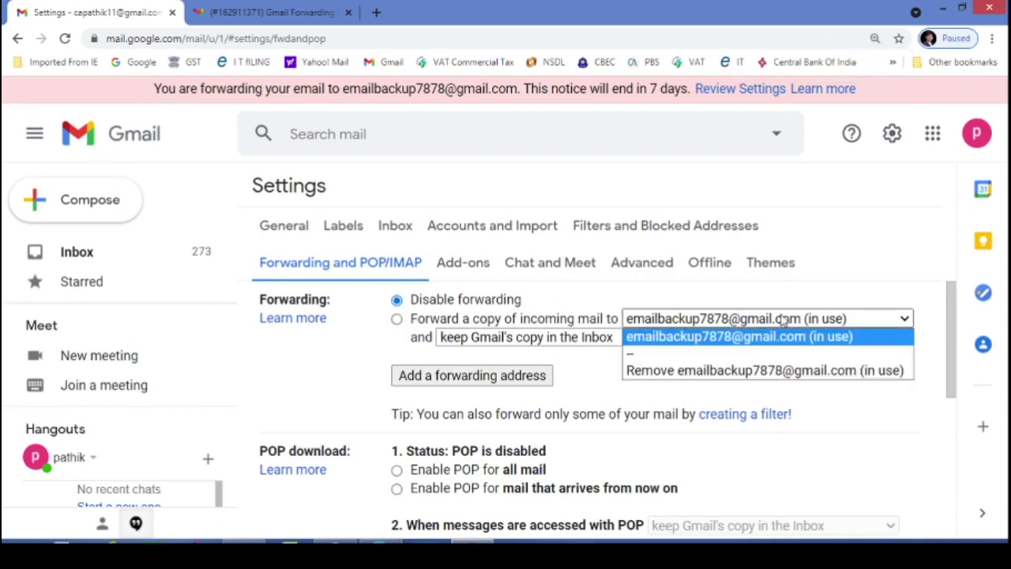
click(695, 370)
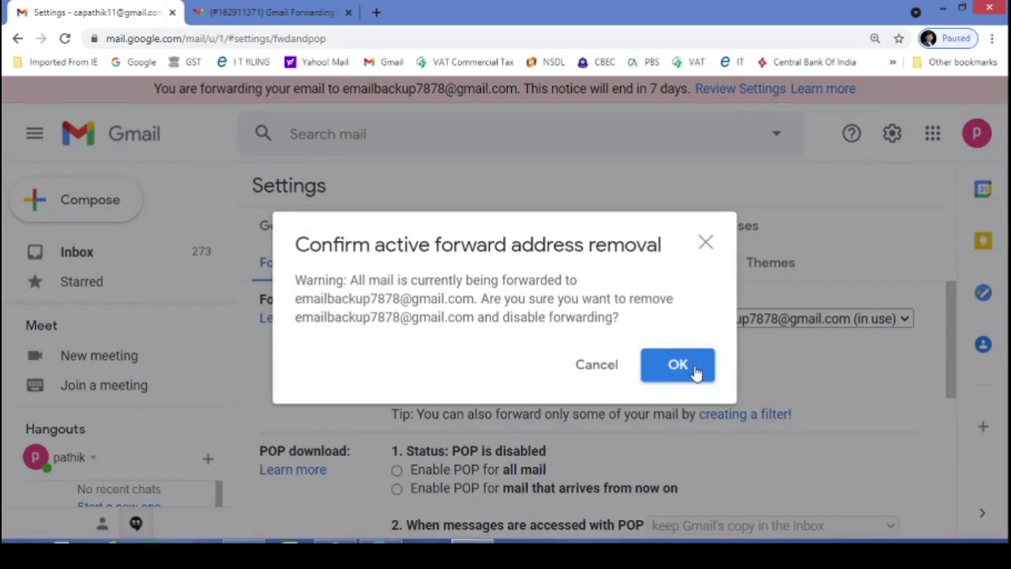
click(664, 367)
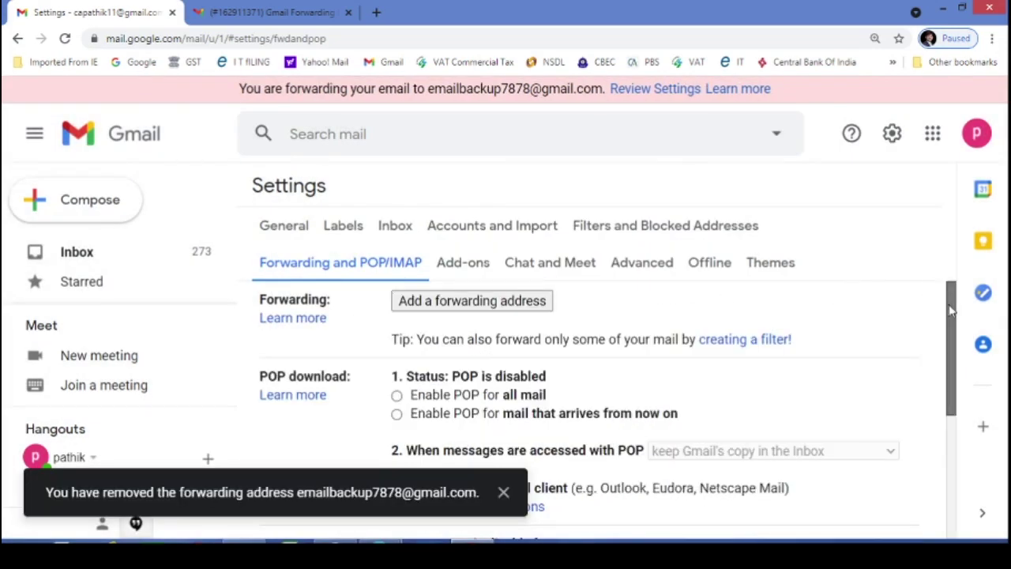
drag(951, 311, 951, 435)
click(544, 440)
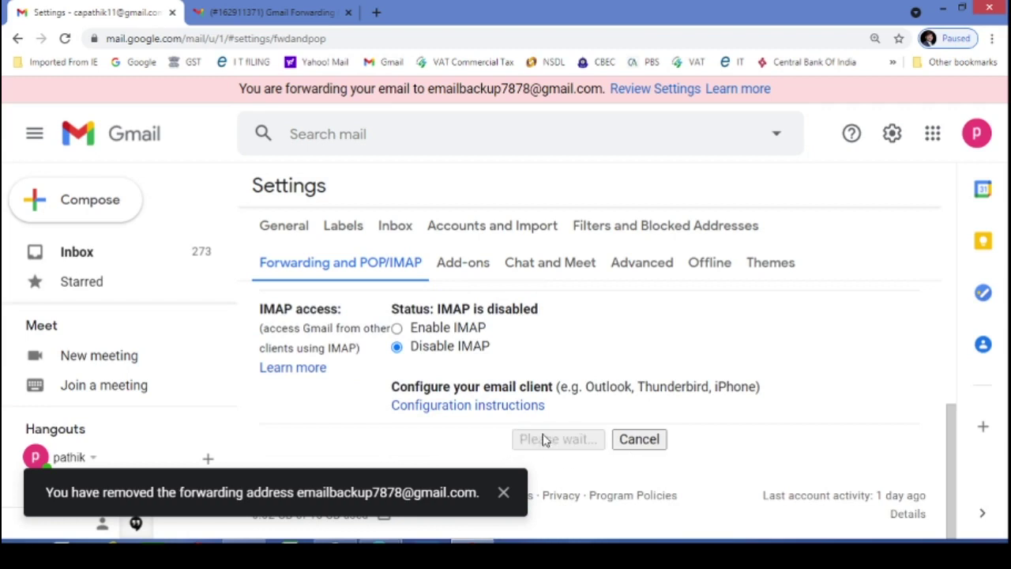